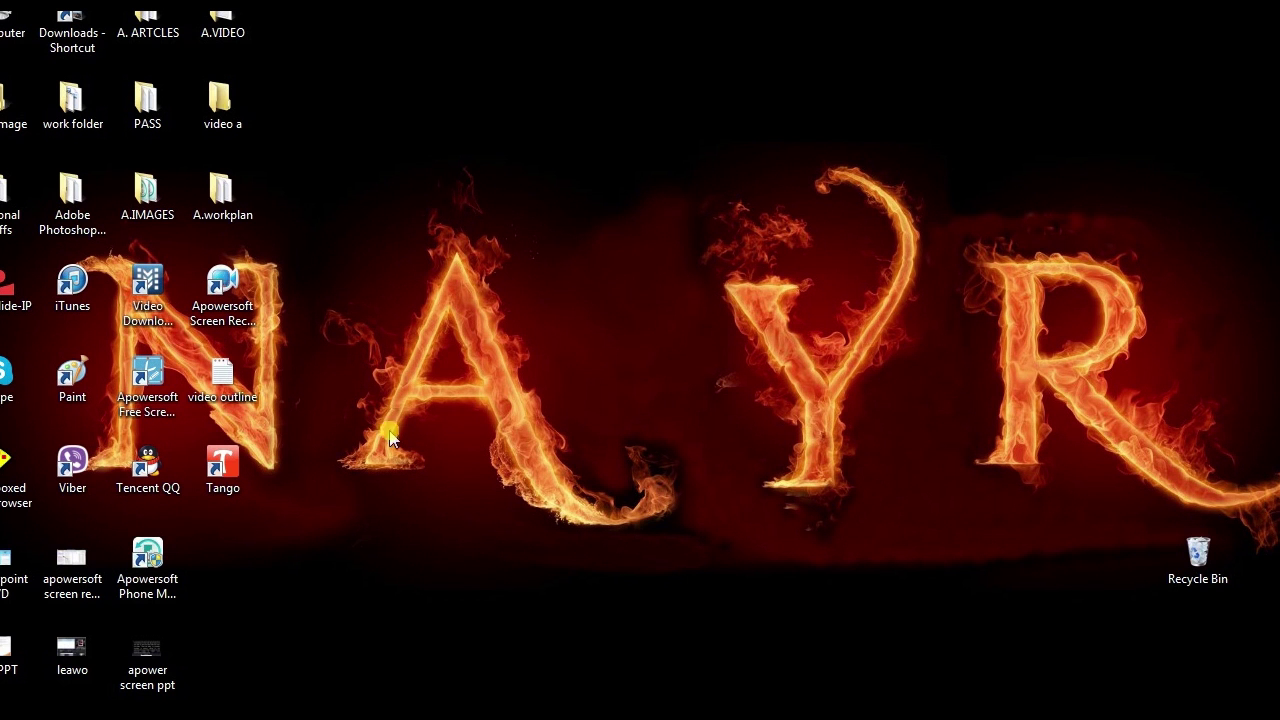
left_click(219, 705)
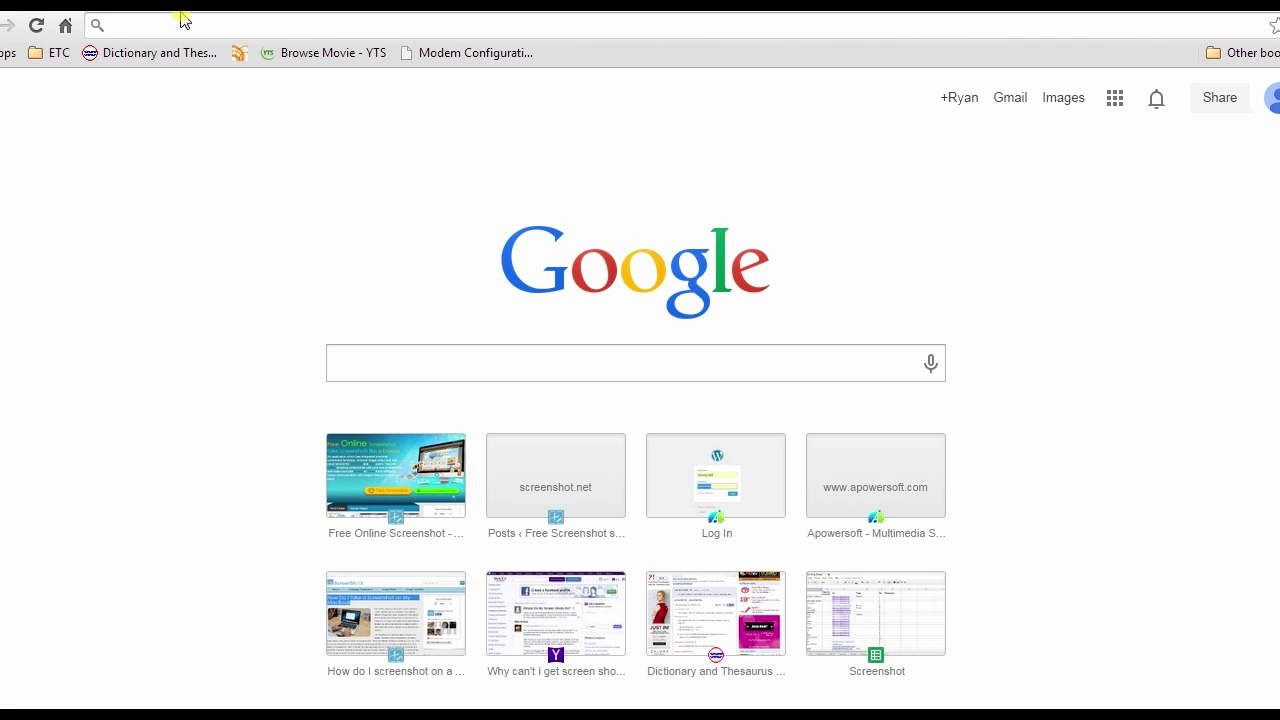
type("http://www.apowersoft.com/record-omegle.html")
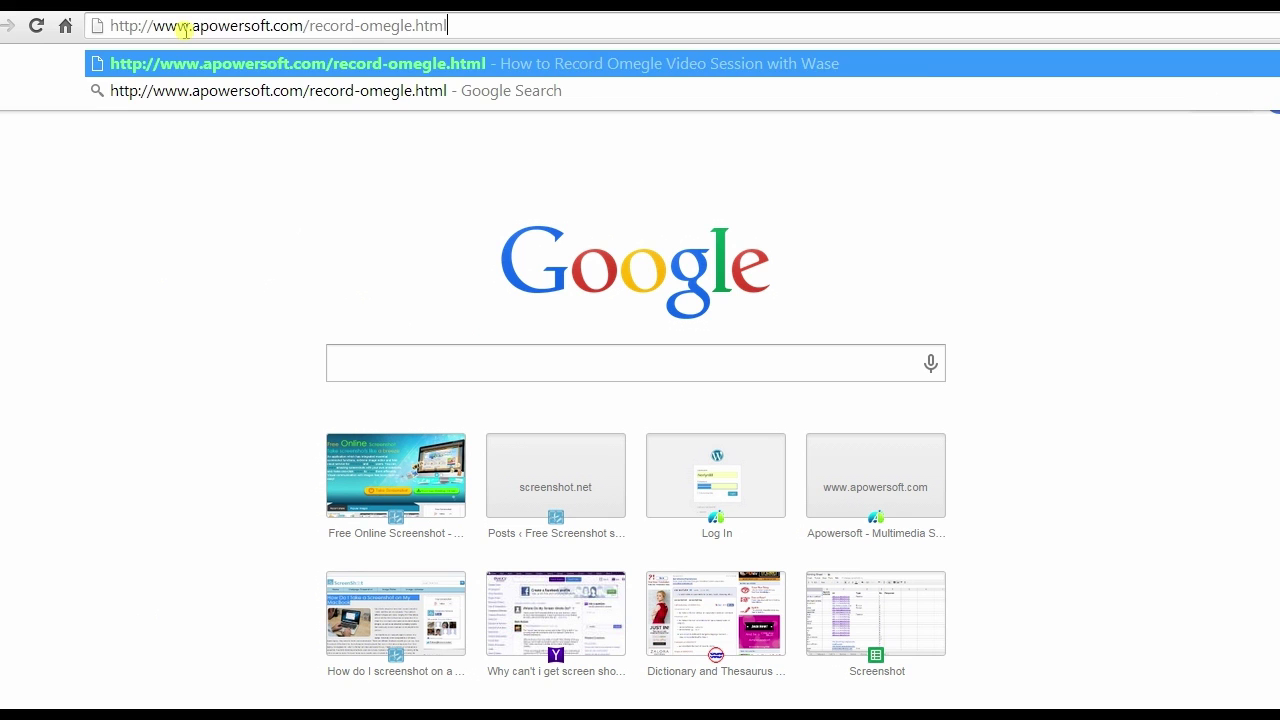
key("Return")
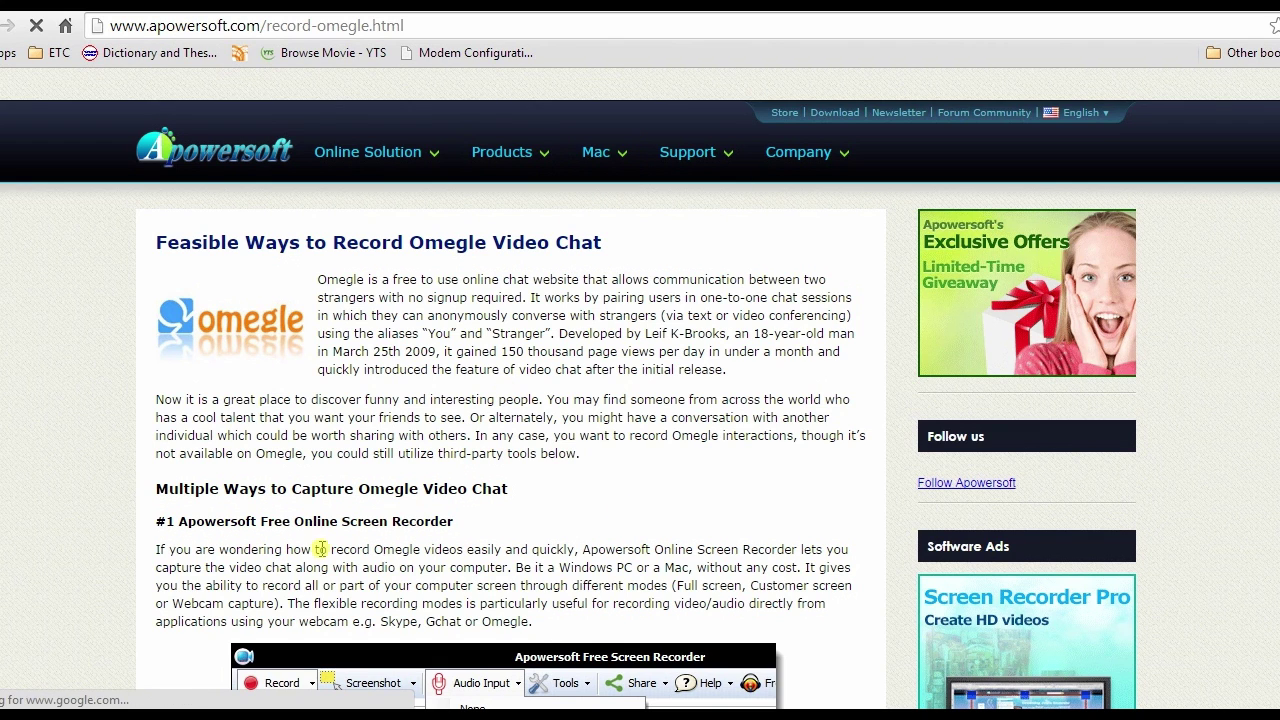
scroll(640, 400, "down", 5)
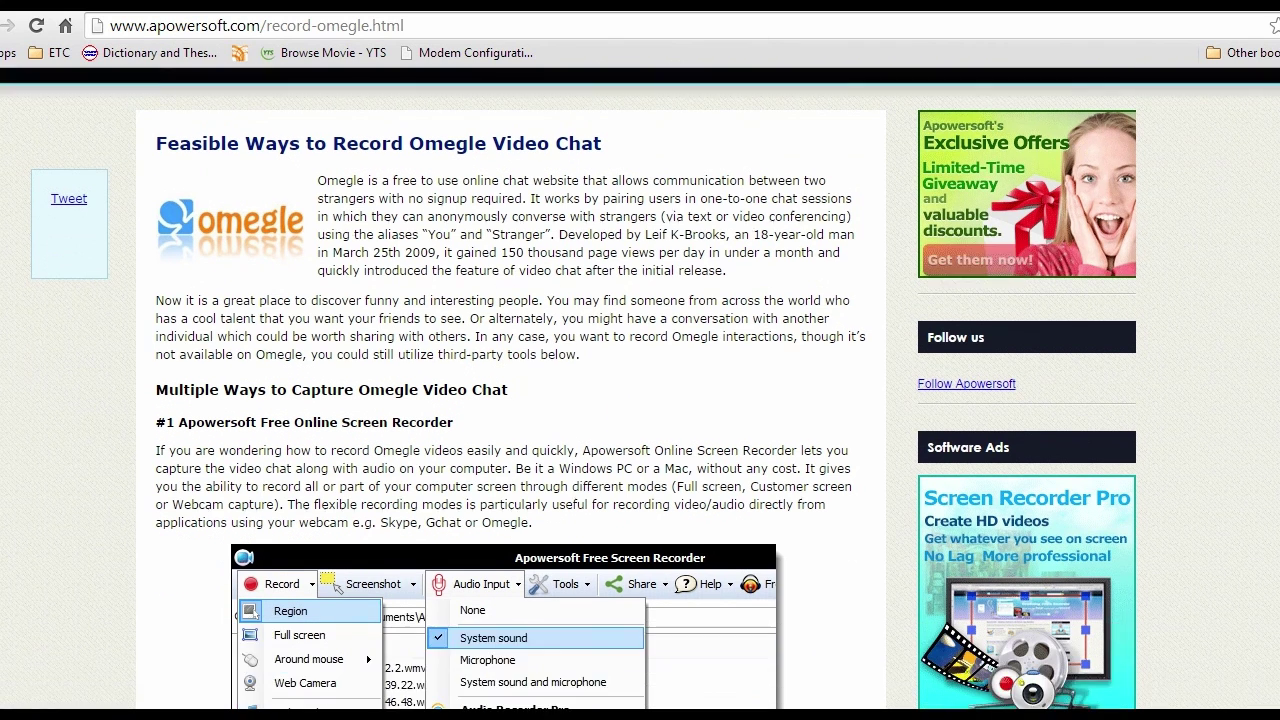
scroll(640, 400, "down", 5)
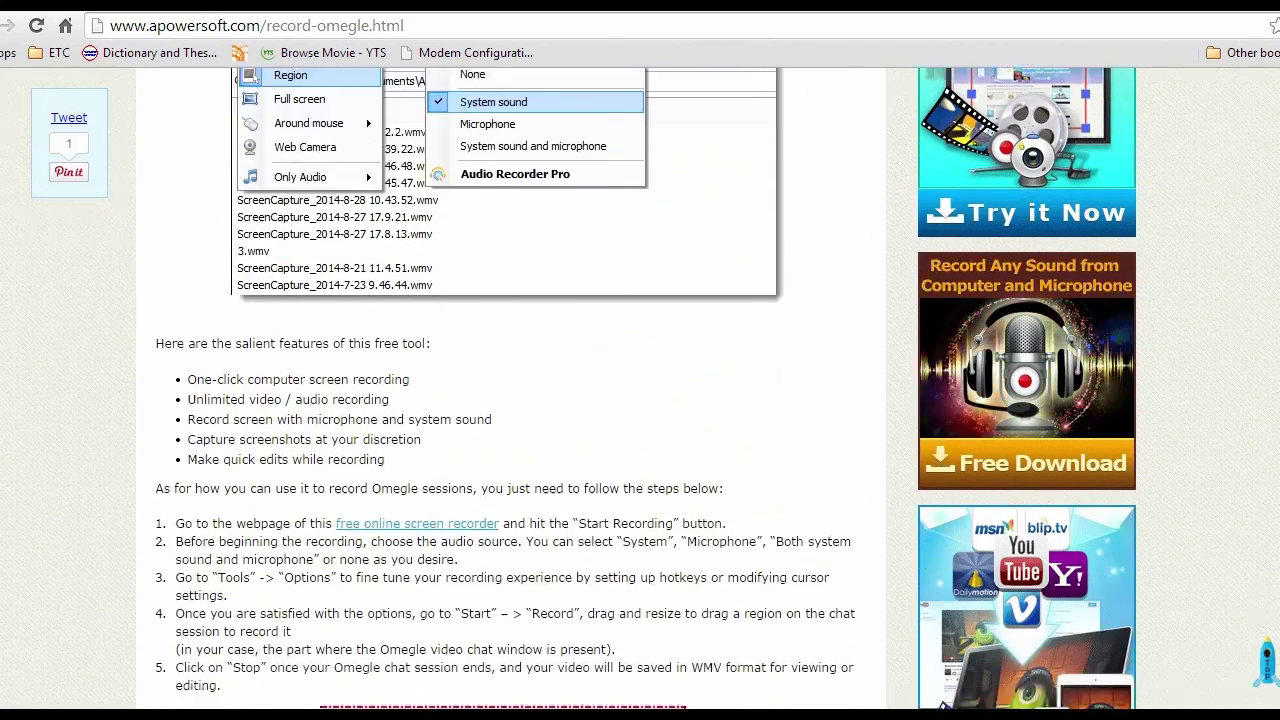
Go to the Apowersoft Free Online Screen Recorder page and launch the recorder from it
scroll(640, 390, "up", 1)
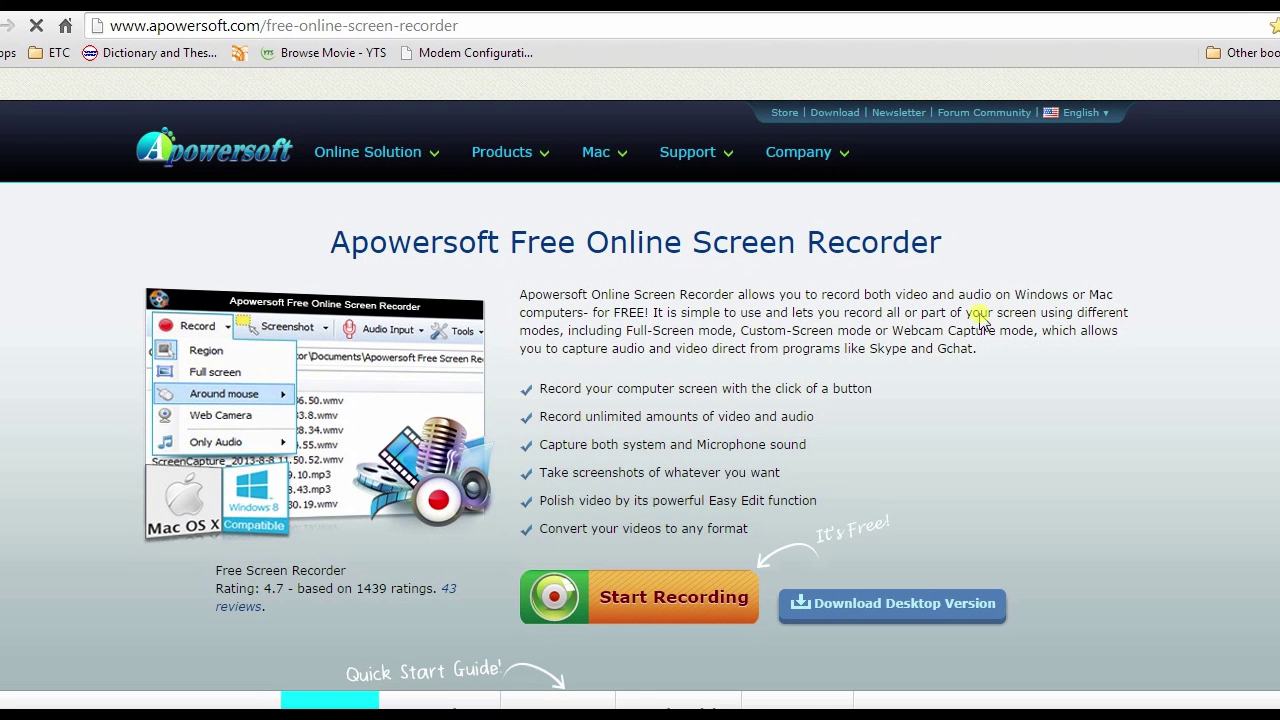
scroll(674, 425, "down", 2)
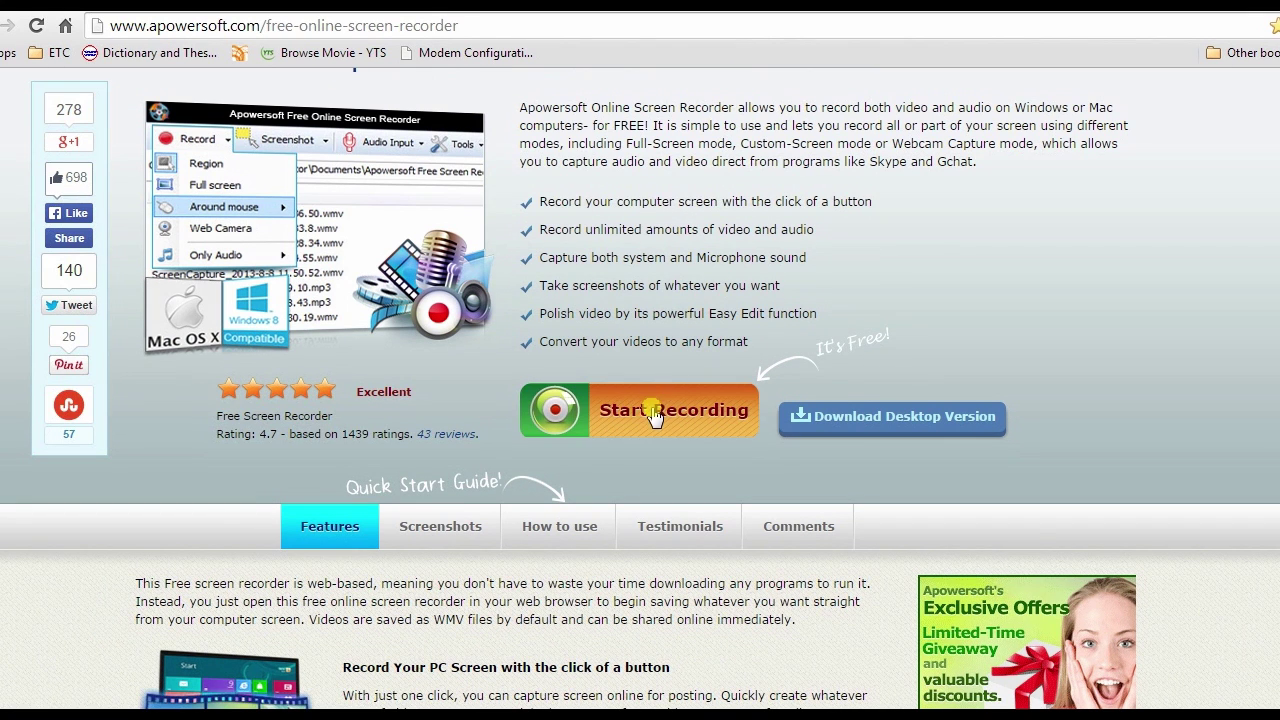
left_click(651, 432)
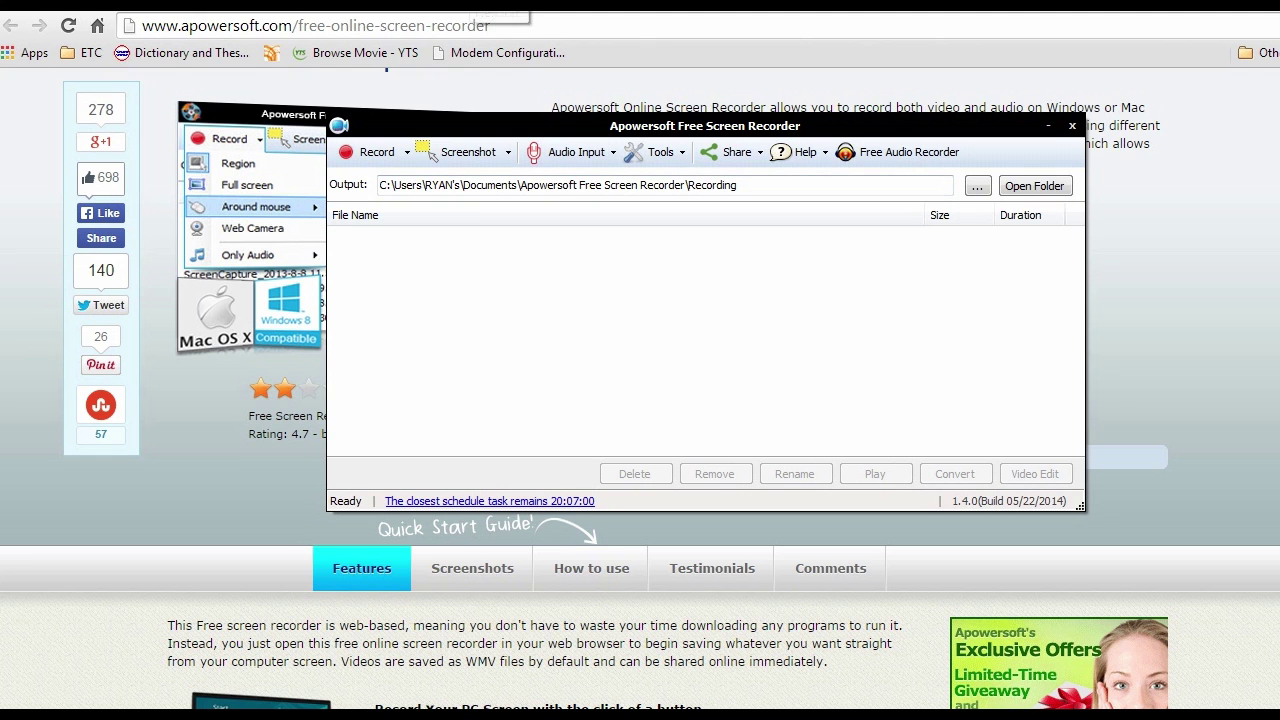
key("alt+Home")
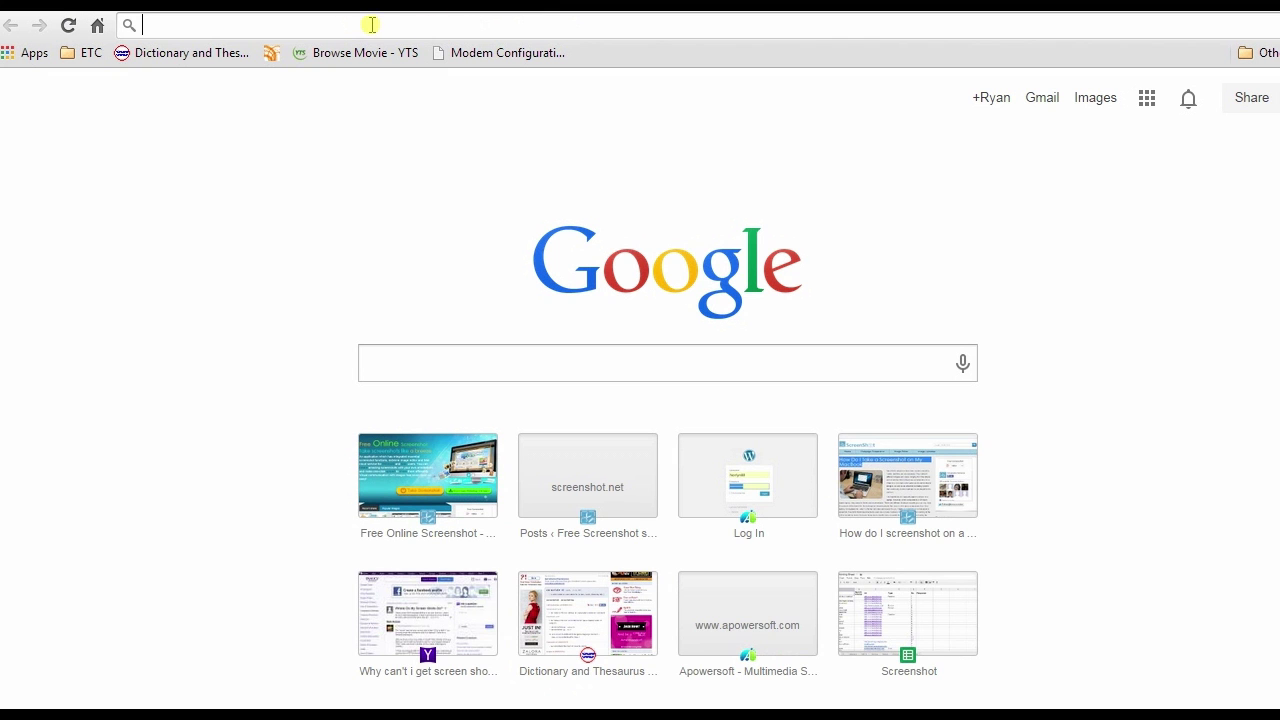
left_click(380, 25)
type("http://www.omegle.com/")
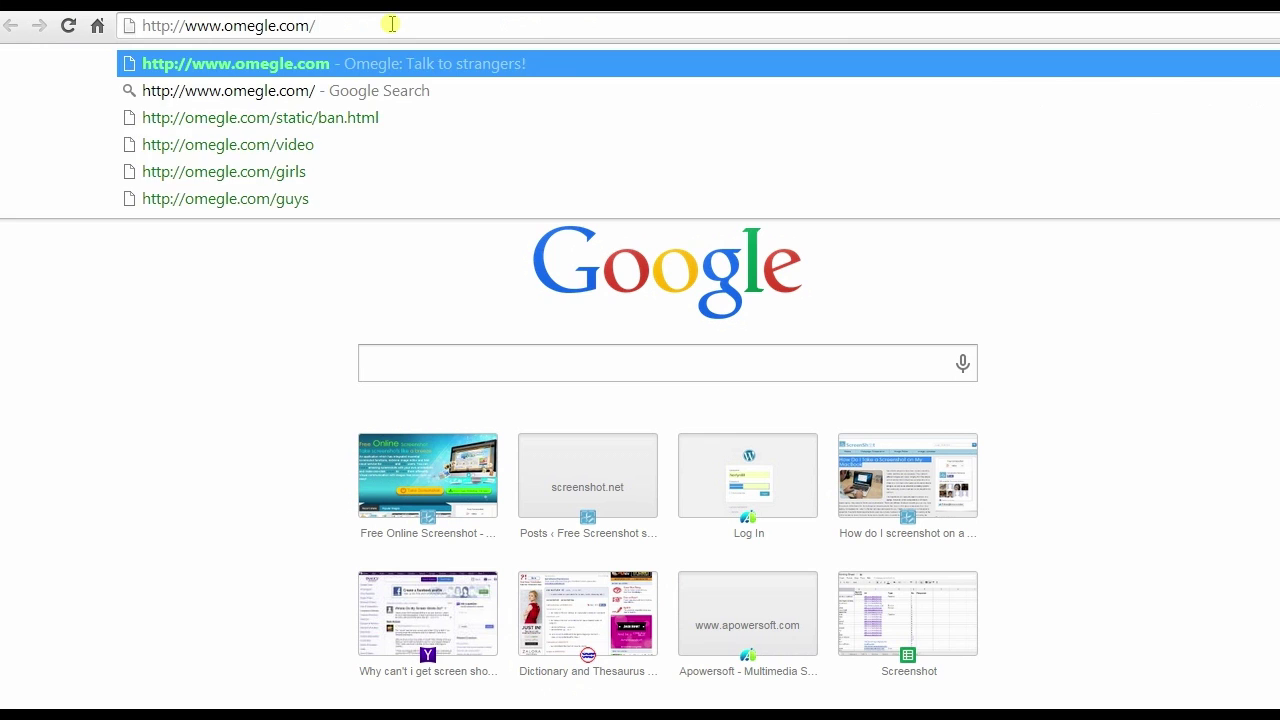
key("Return")
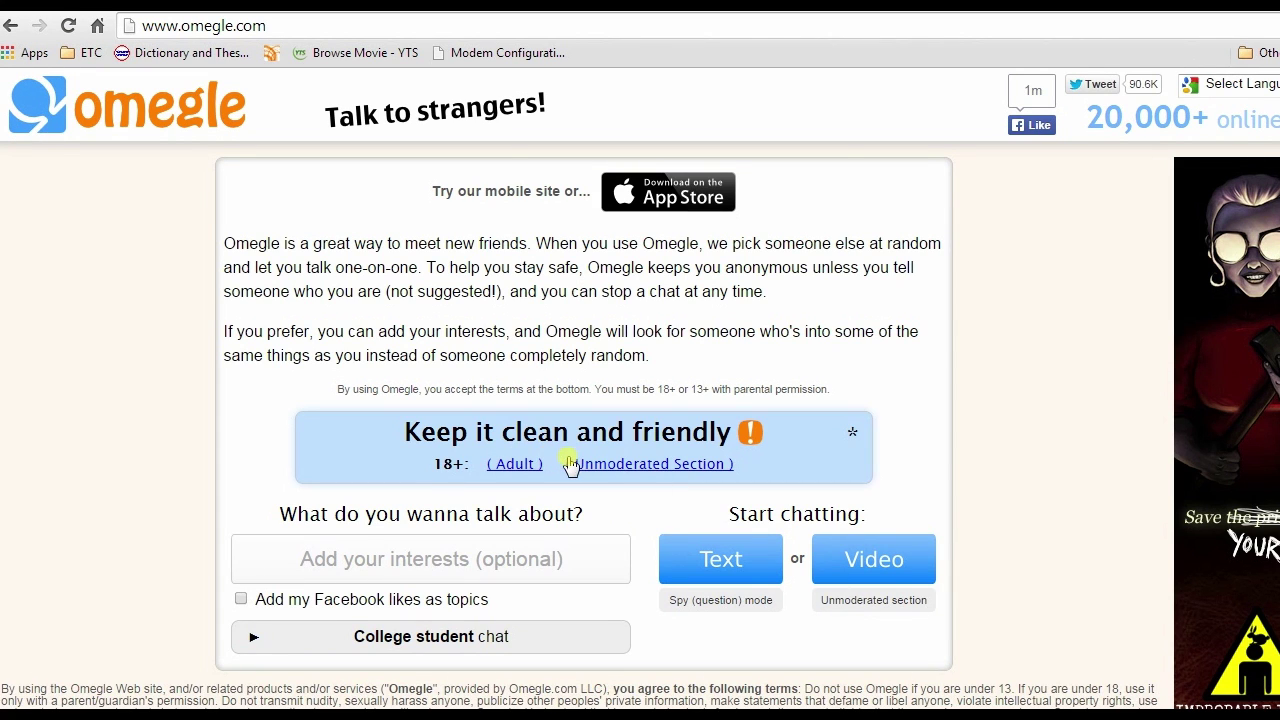
left_click(895, 568)
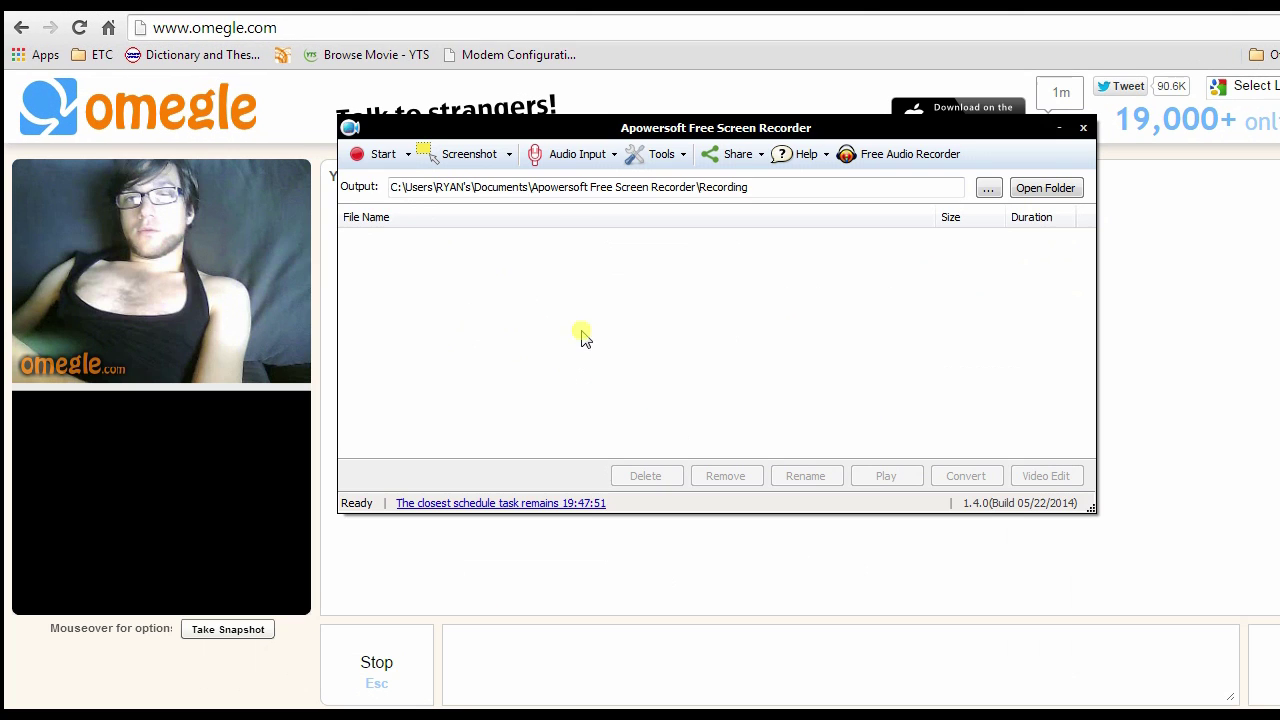
Record a region of about 310 x 472 pixels around the two Omegle video panes for several seconds, and stop the recording
left_click(408, 156)
left_click(405, 180)
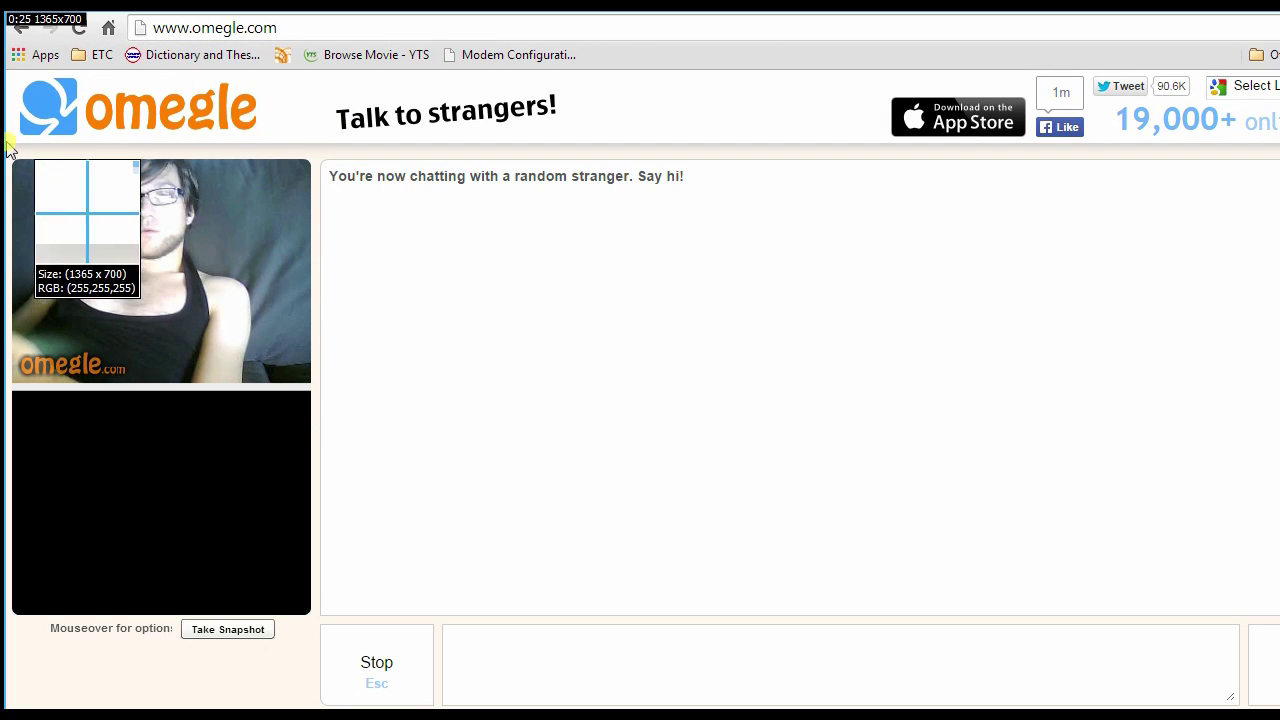
left_click_drag(4, 145, 316, 619)
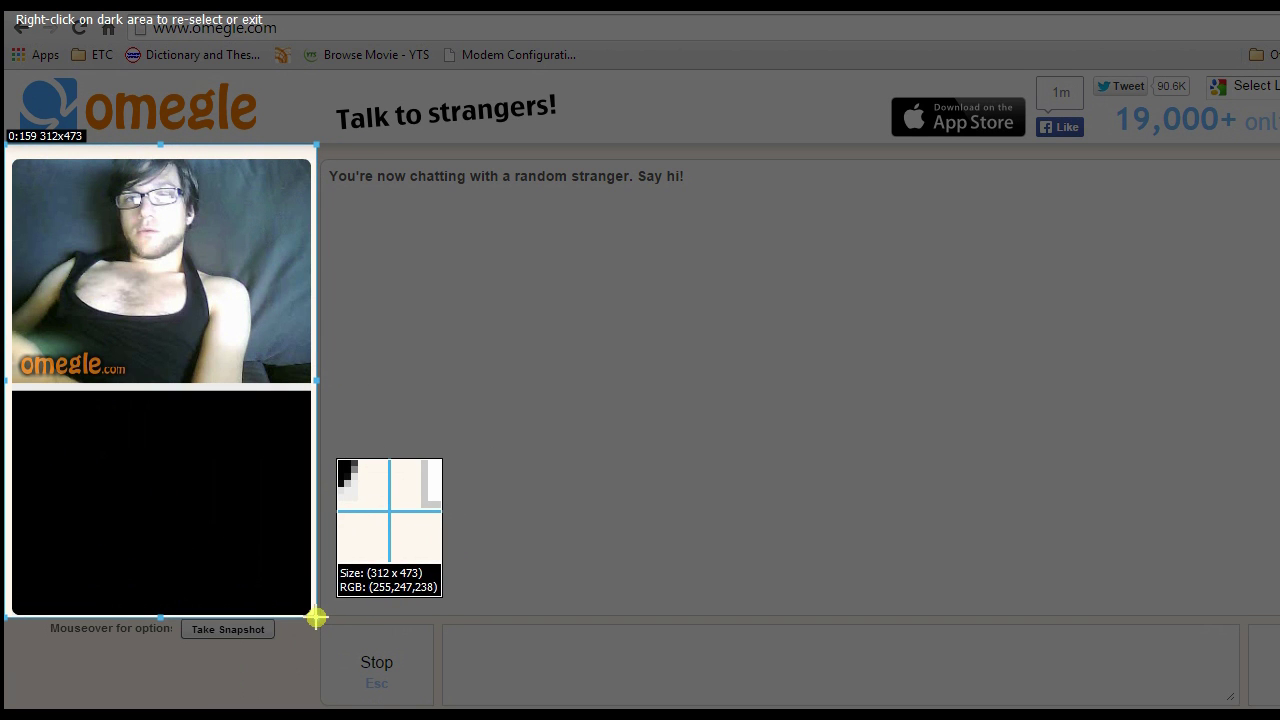
left_click_drag(316, 619, 312, 616)
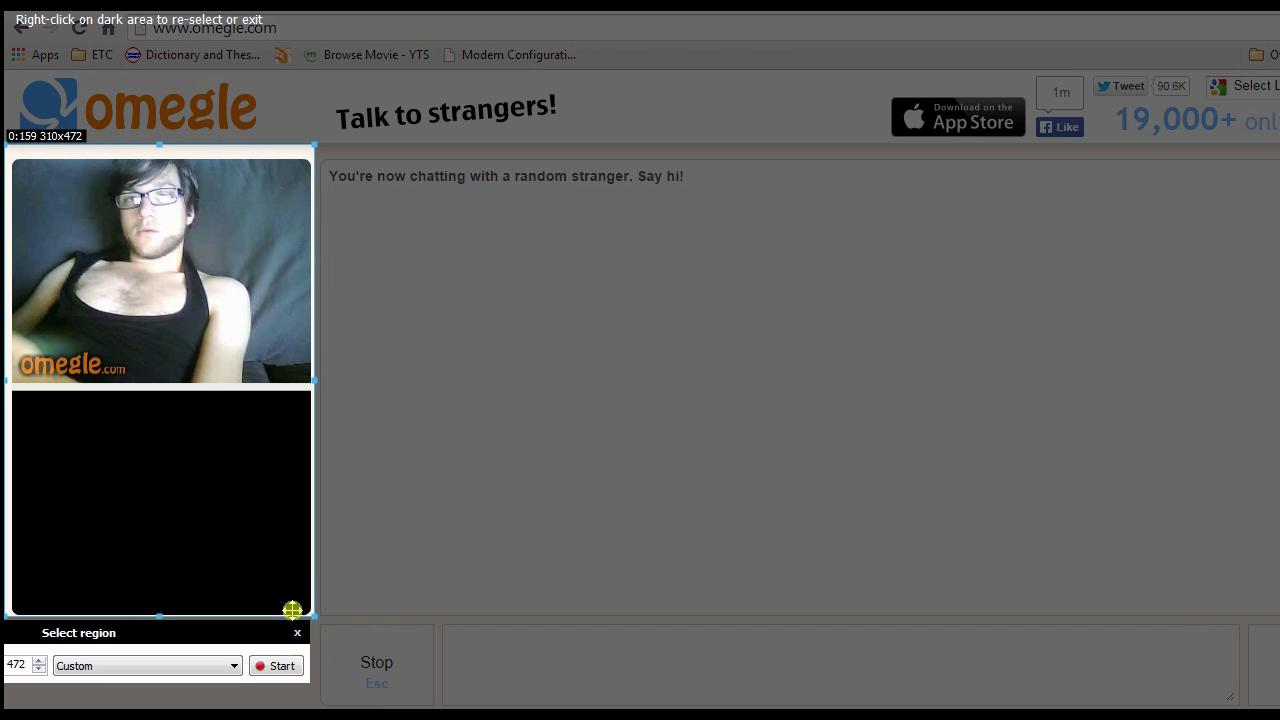
left_click(279, 666)
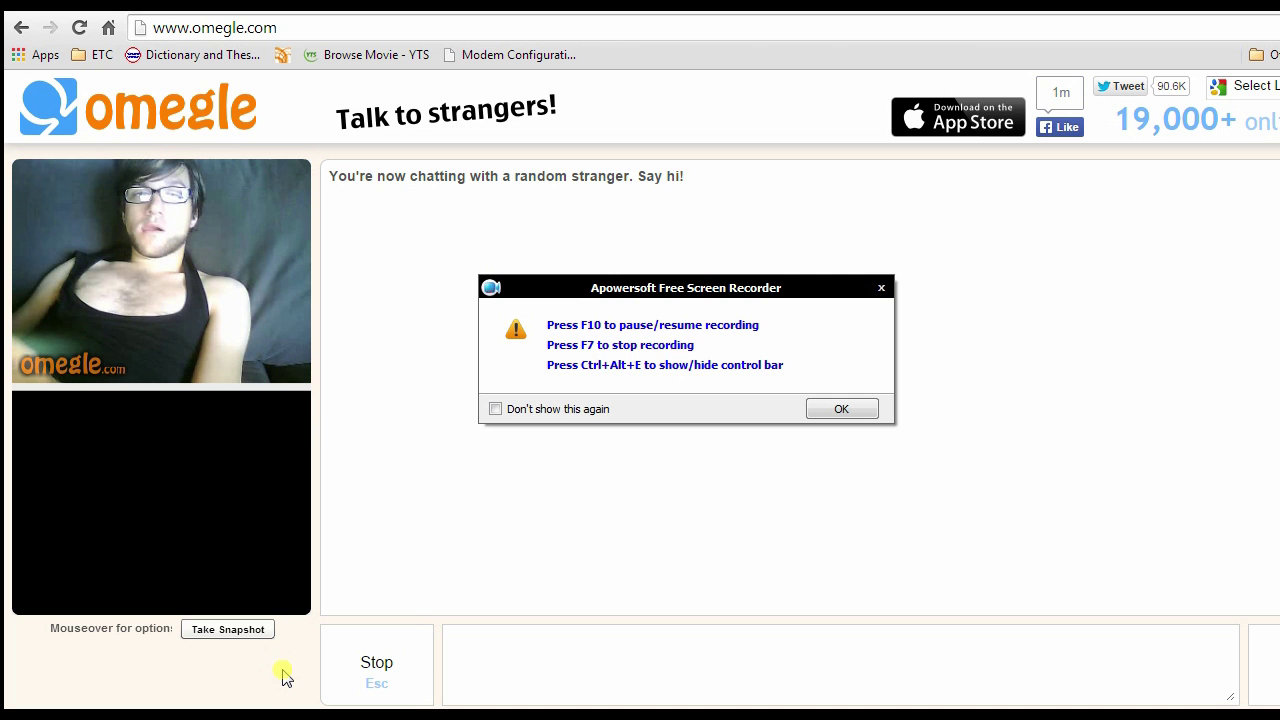
left_click(842, 409)
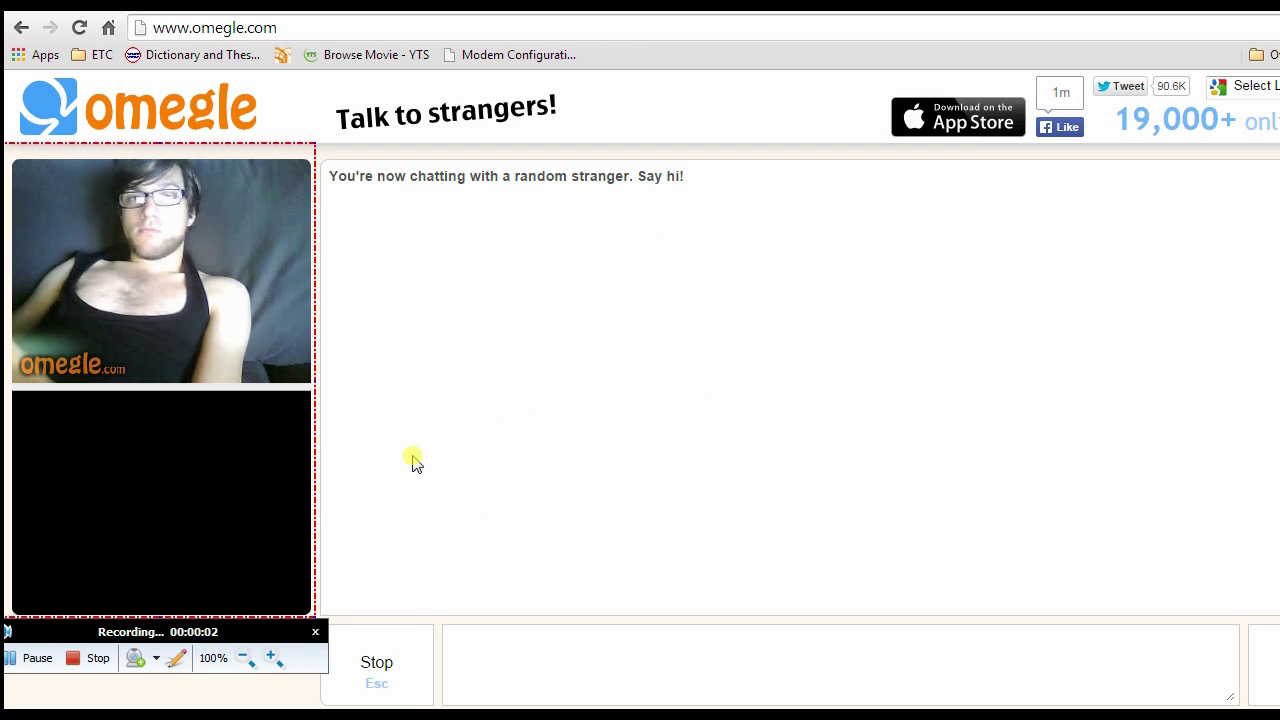
mouse_move(203, 437)
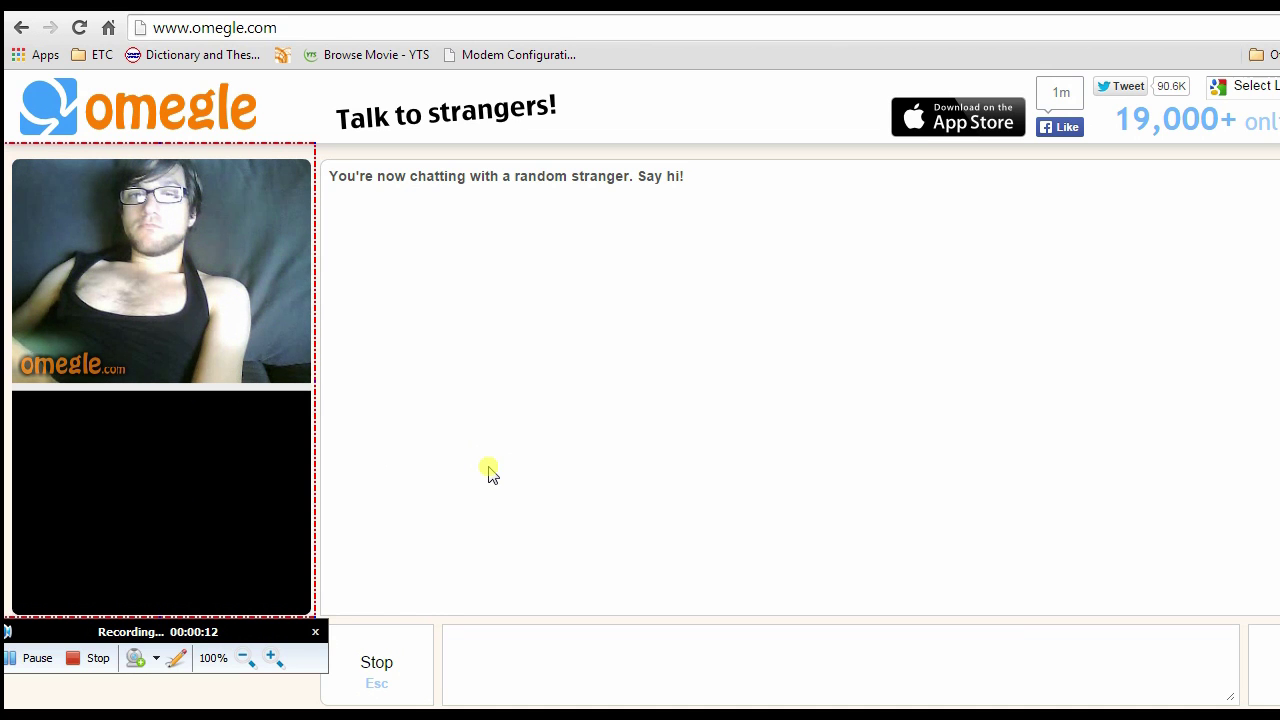
left_click(95, 658)
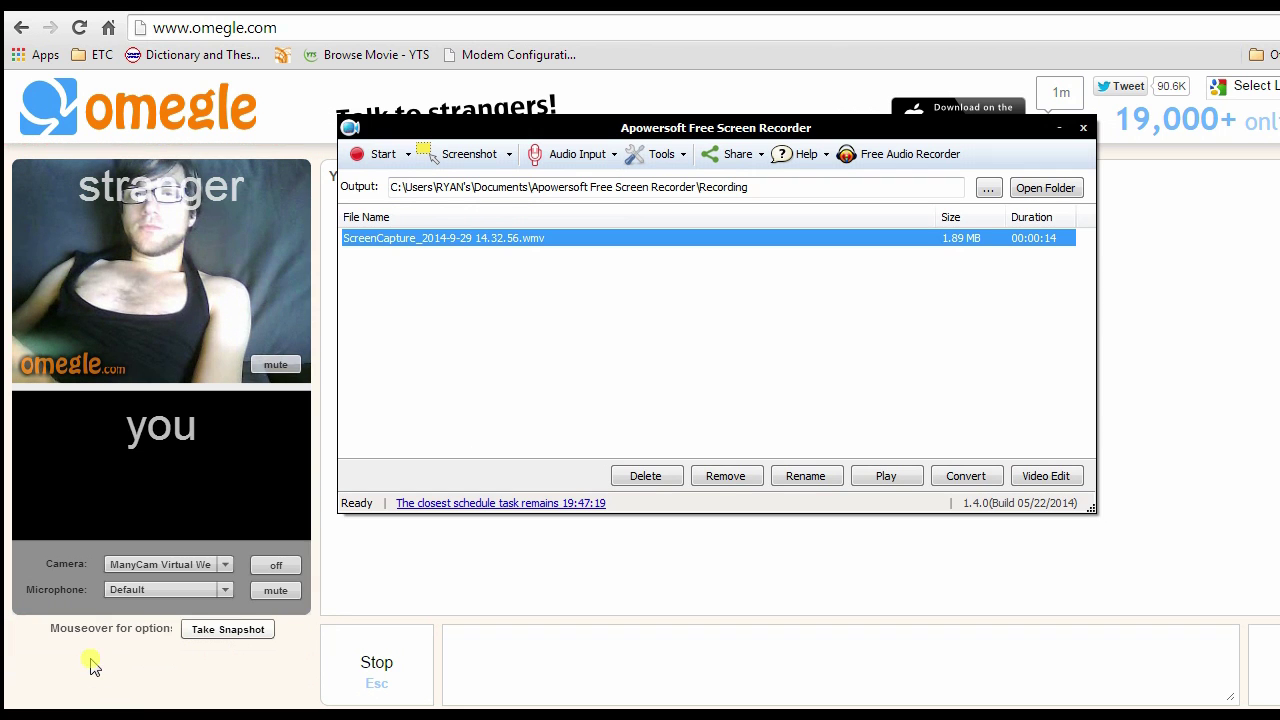
Play back the finished recording, view it in full screen, and close the player
left_click(886, 480)
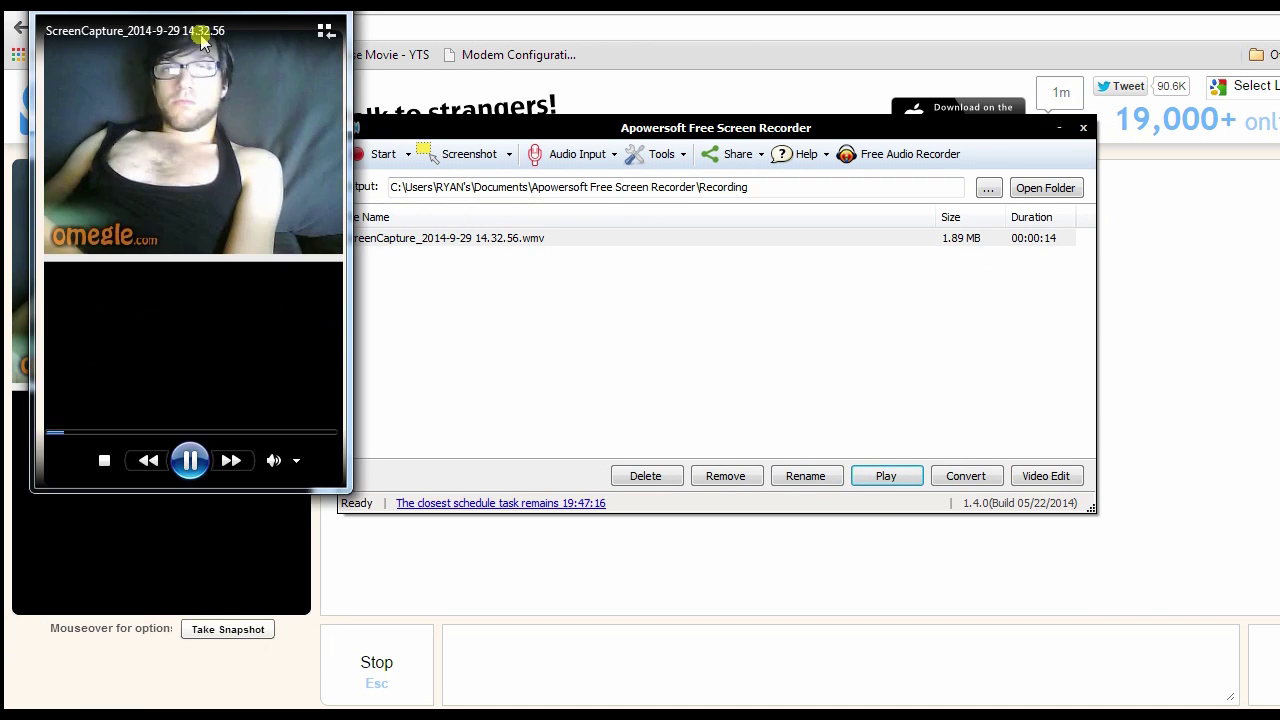
left_click_drag(214, 14, 331, 73)
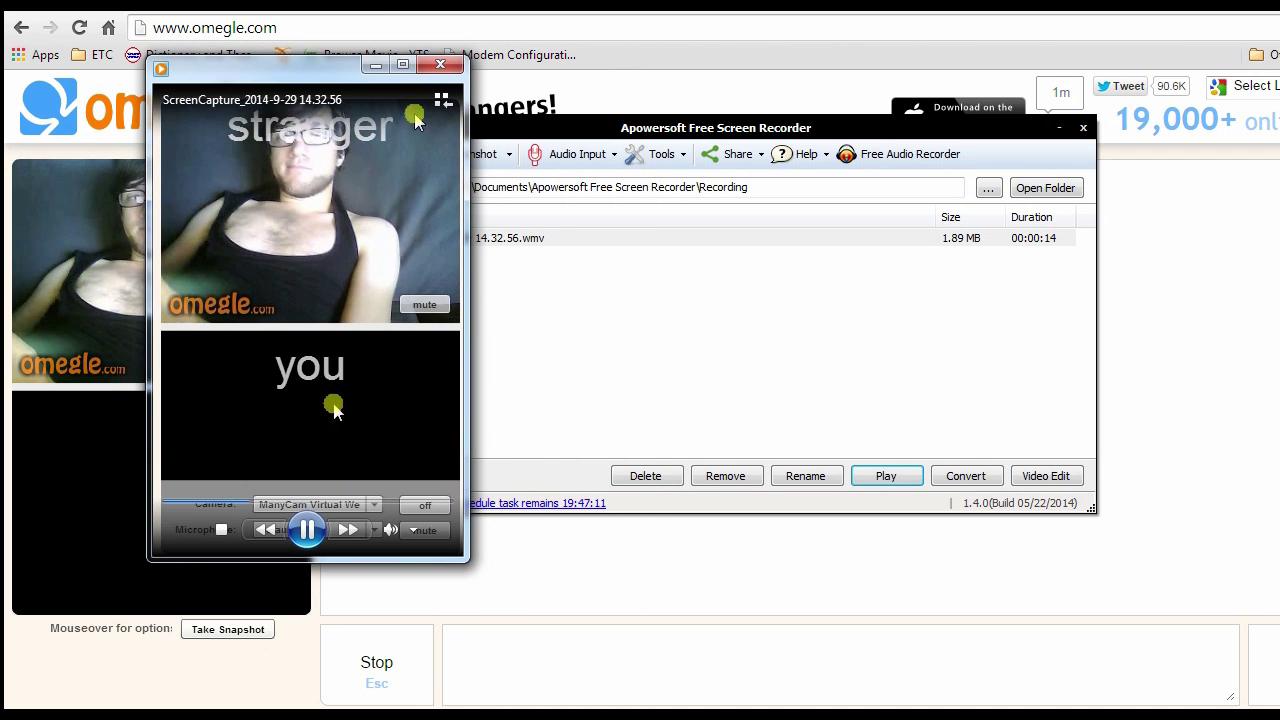
left_click(402, 64)
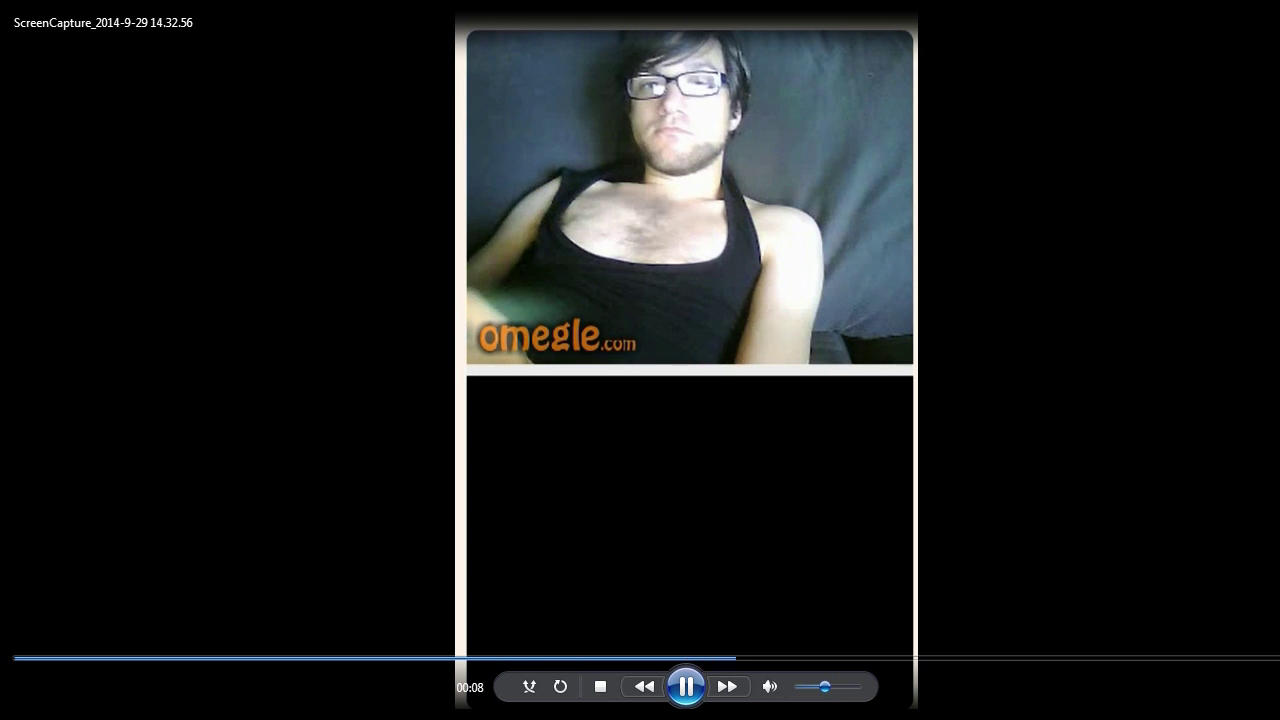
key("Escape")
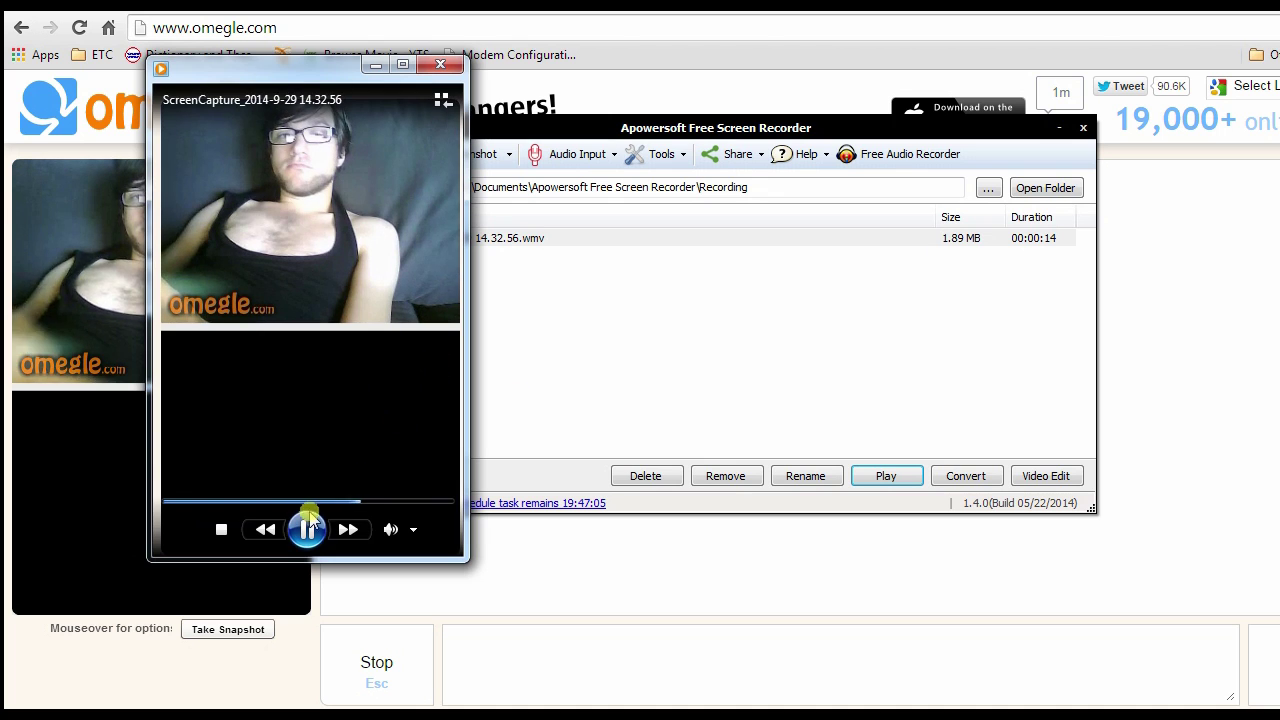
left_click(440, 64)
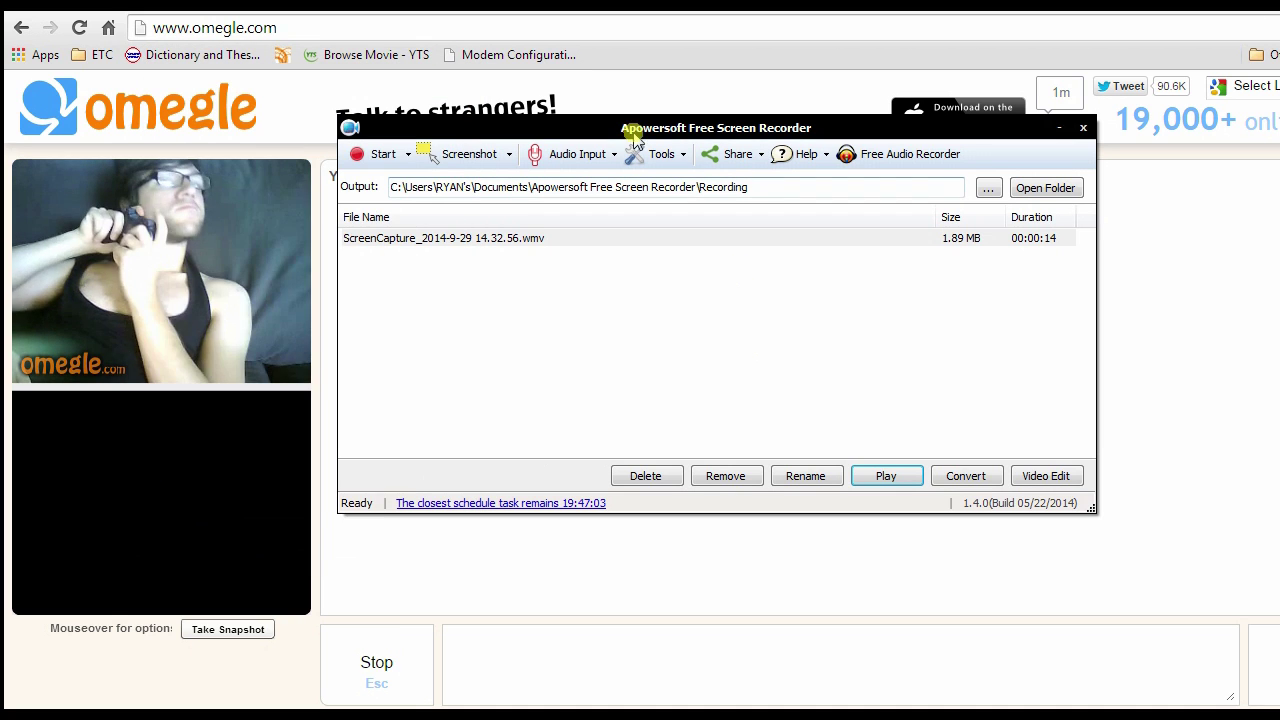
Capture a screenshot region of about 308 x 467 pixels around the two video chat panes
mouse_move(233, 371)
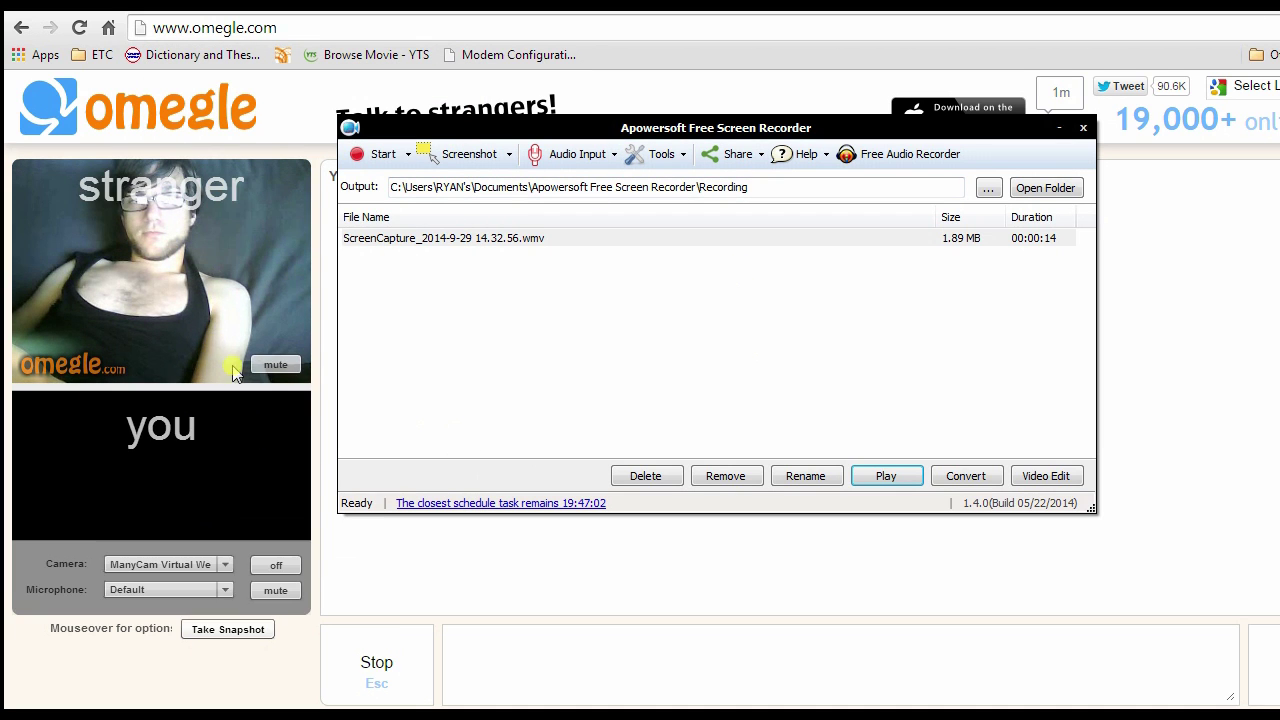
left_click(463, 160)
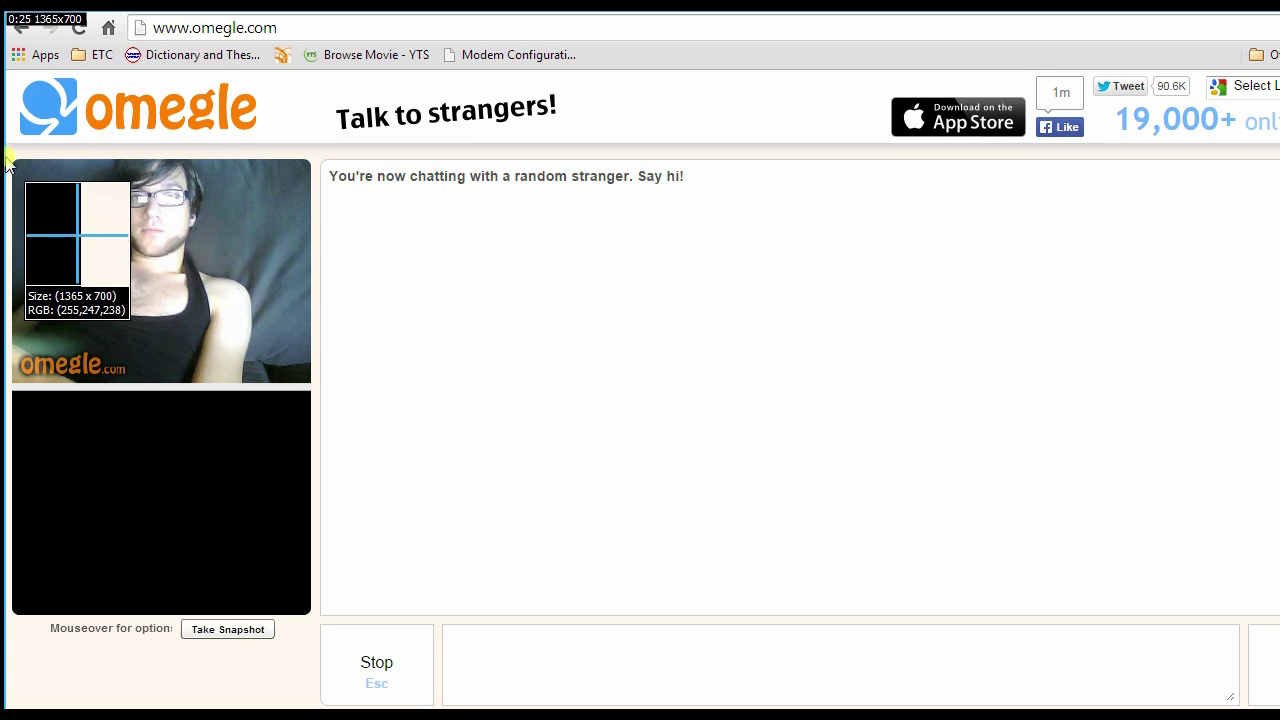
mouse_move(9, 154)
left_mouse_down()
mouse_move(89, 306)
mouse_move(283, 549)
mouse_move(316, 619)
left_mouse_up()
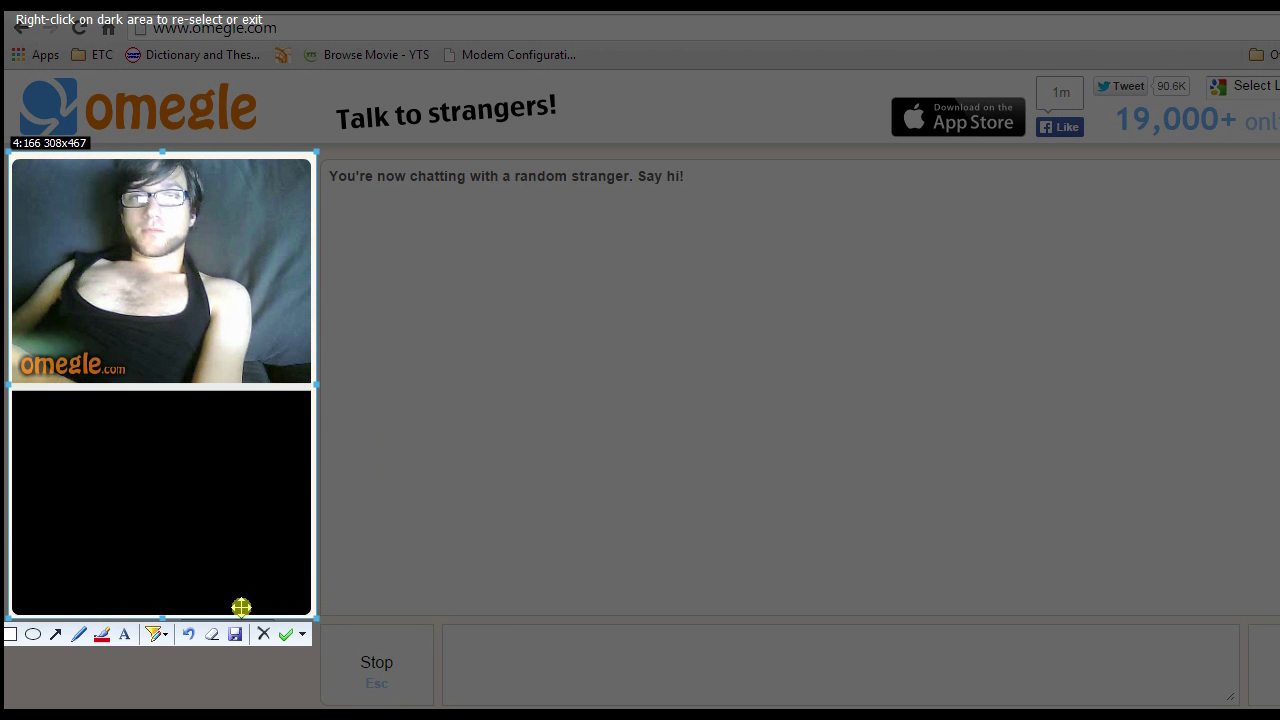
Annotate the screenshot with a dark blue diagonal arrow and an ellipse over the stranger's video, and save it to the Desktop as PNG
left_click(55, 636)
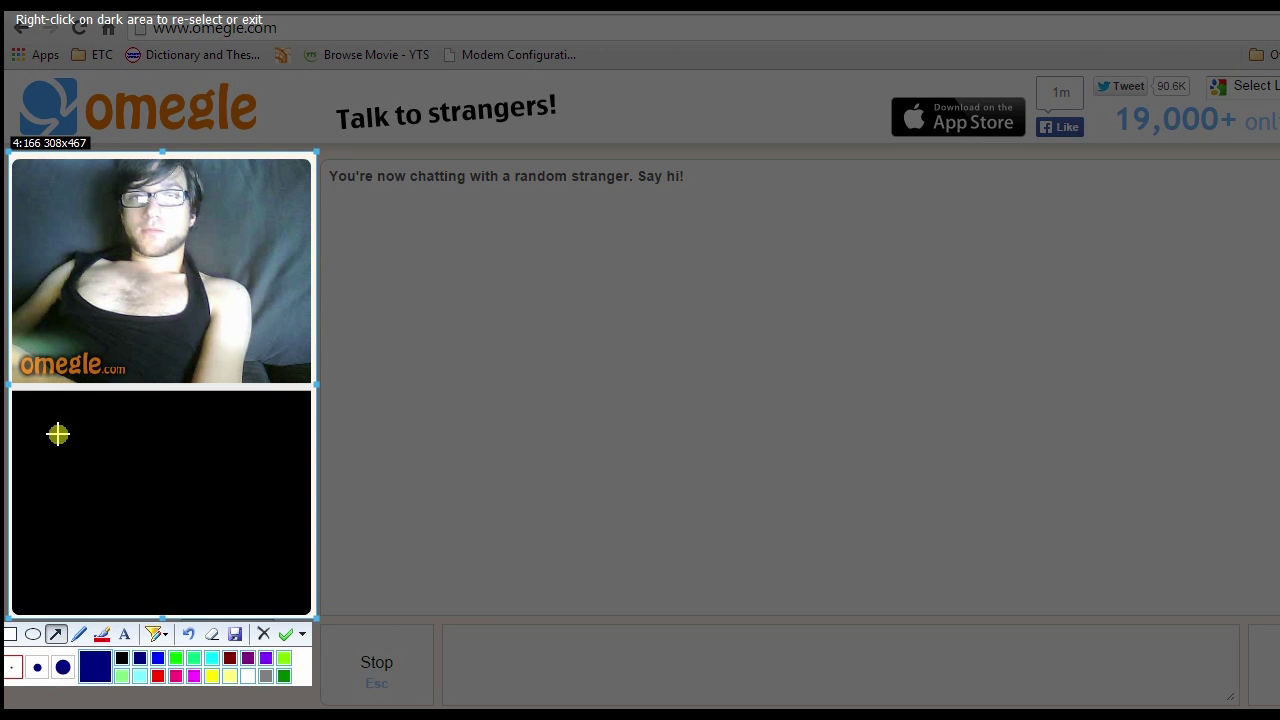
left_click_drag(58, 433, 205, 309)
left_click(33, 634)
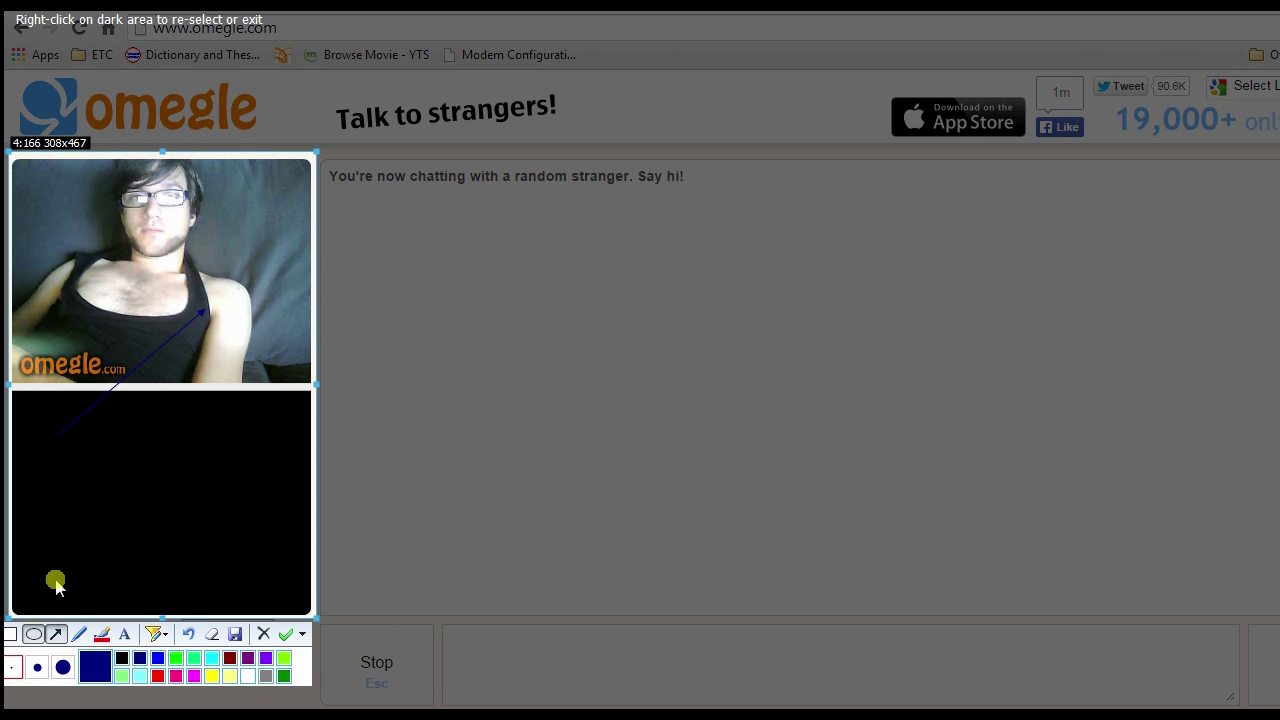
left_click_drag(63, 216, 248, 287)
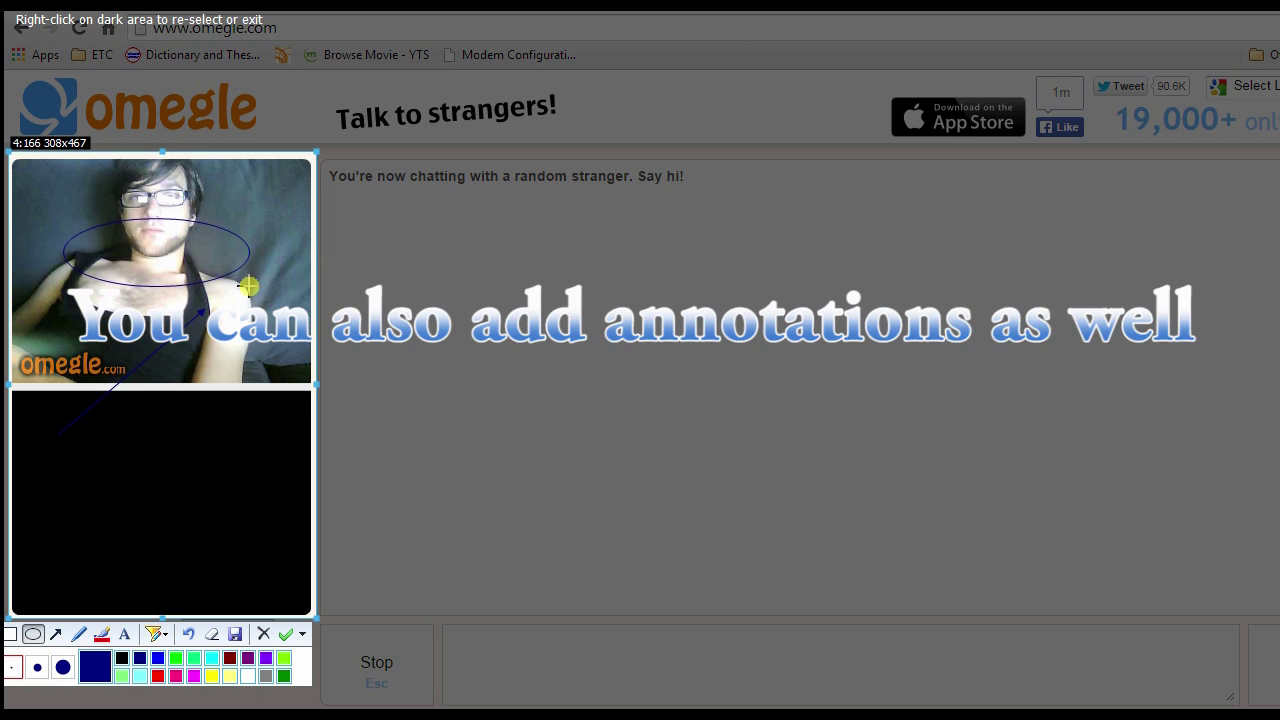
left_click(235, 636)
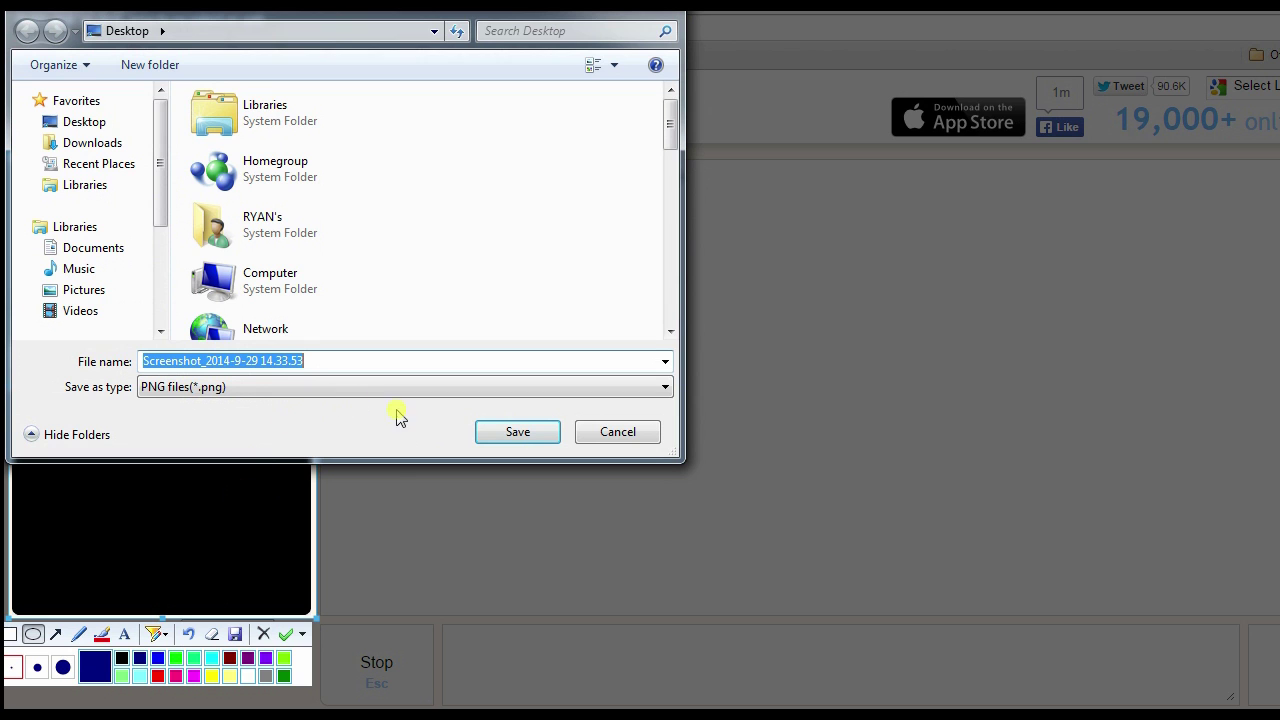
left_click(503, 433)
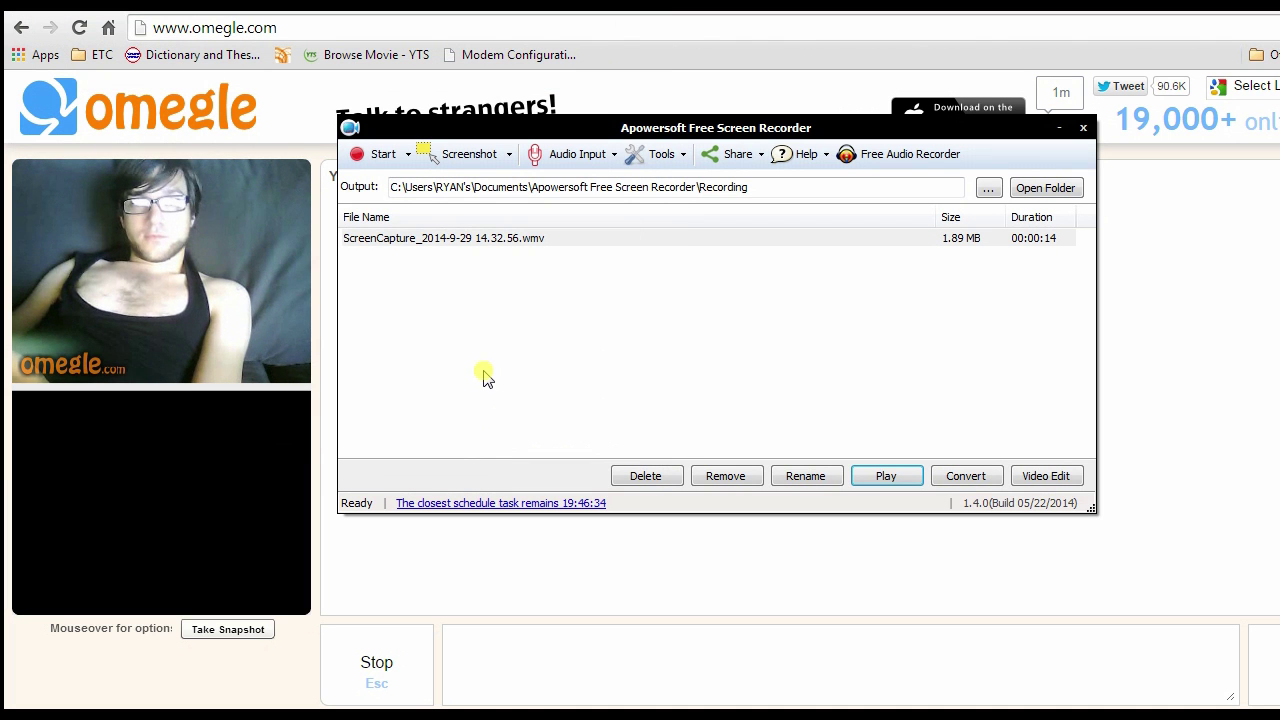
Minimize the recorder and open the saved screenshot from the desktop to check it
left_click(1058, 127)
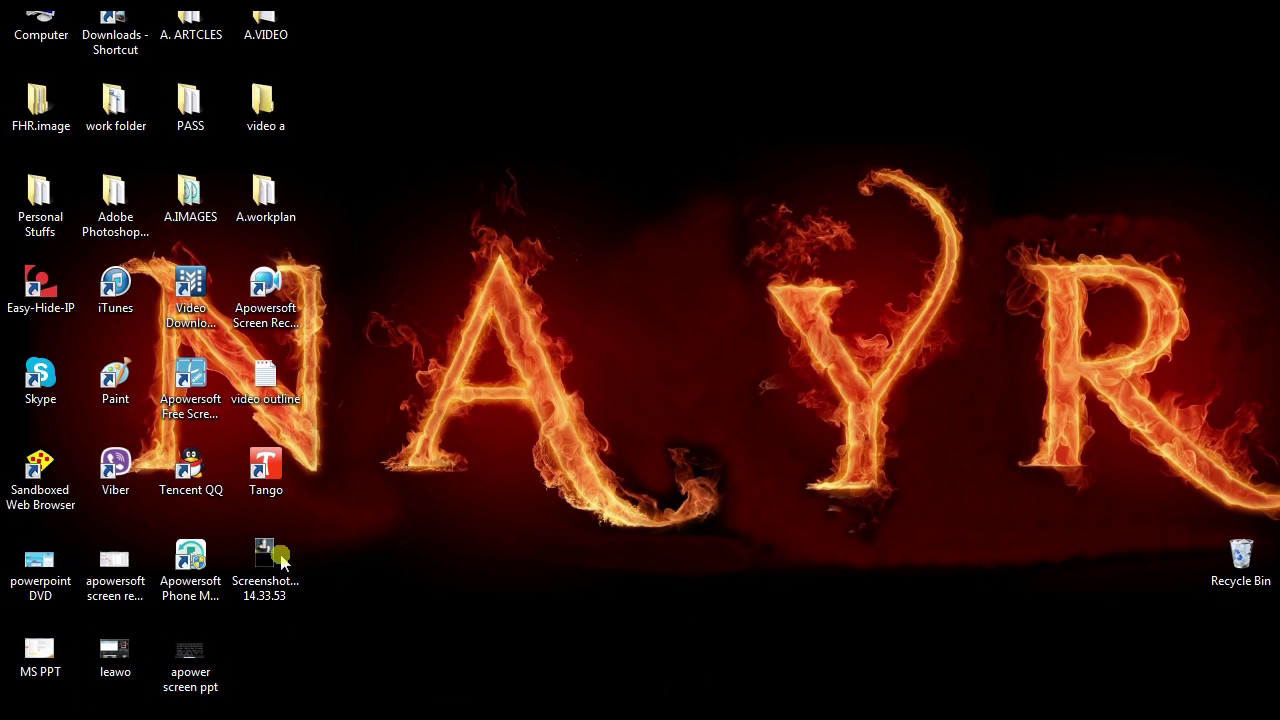
left_click(281, 557)
double_click(266, 560)
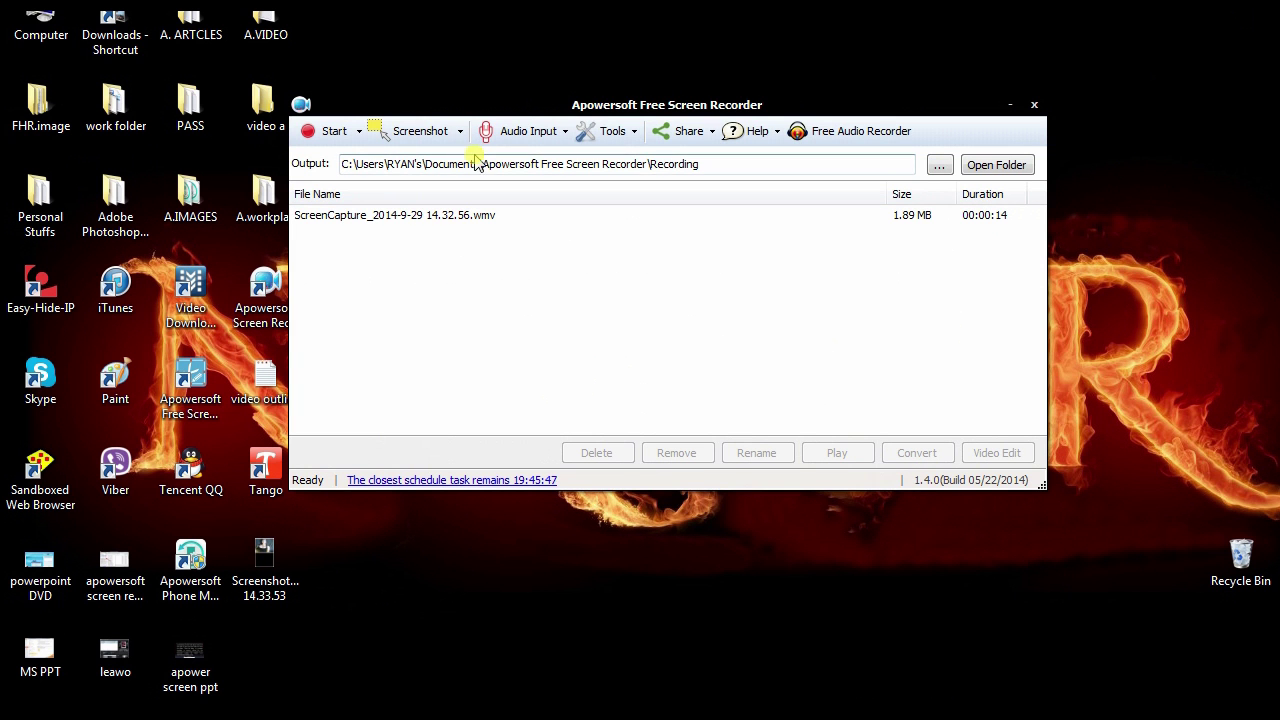
left_click(558, 133)
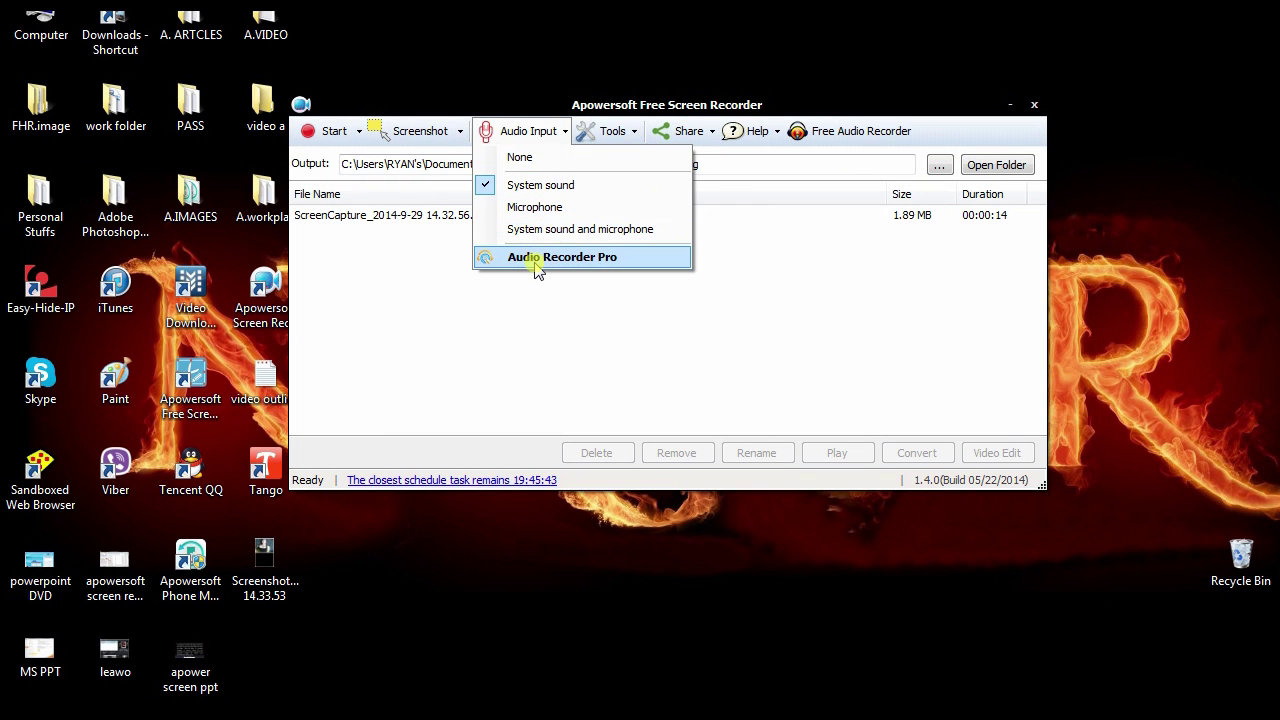
left_click(604, 134)
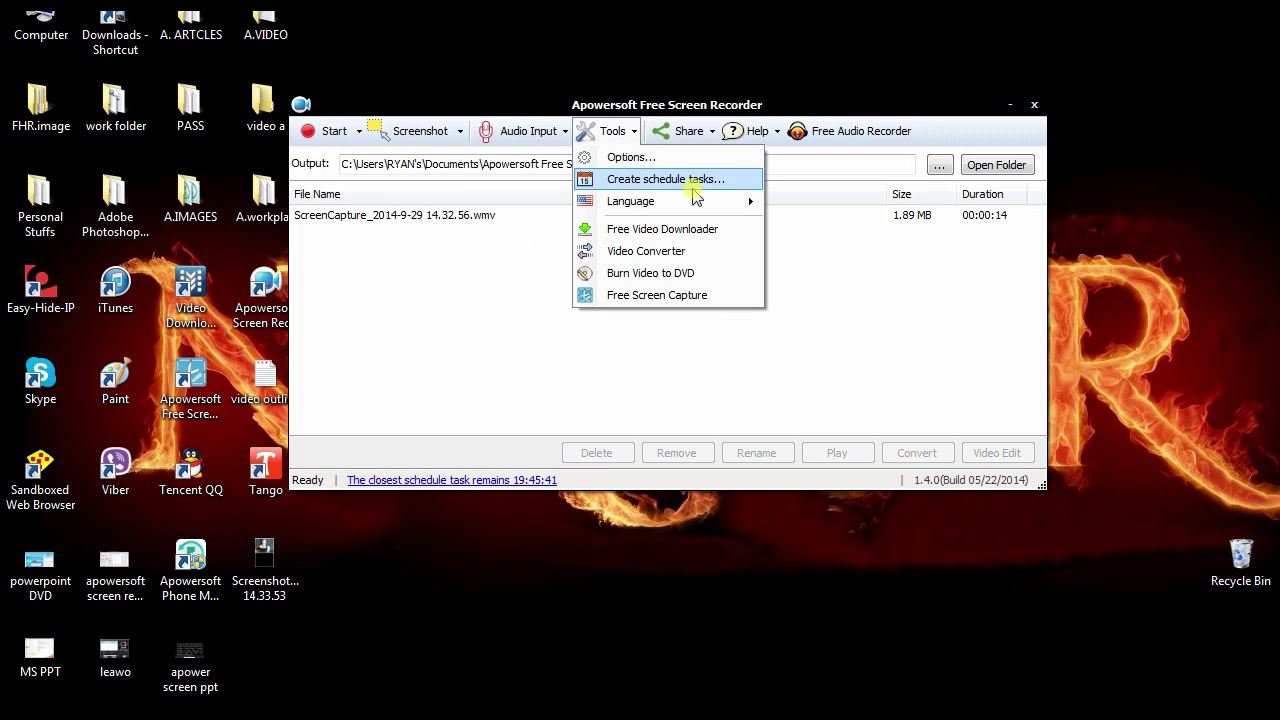
left_click(453, 355)
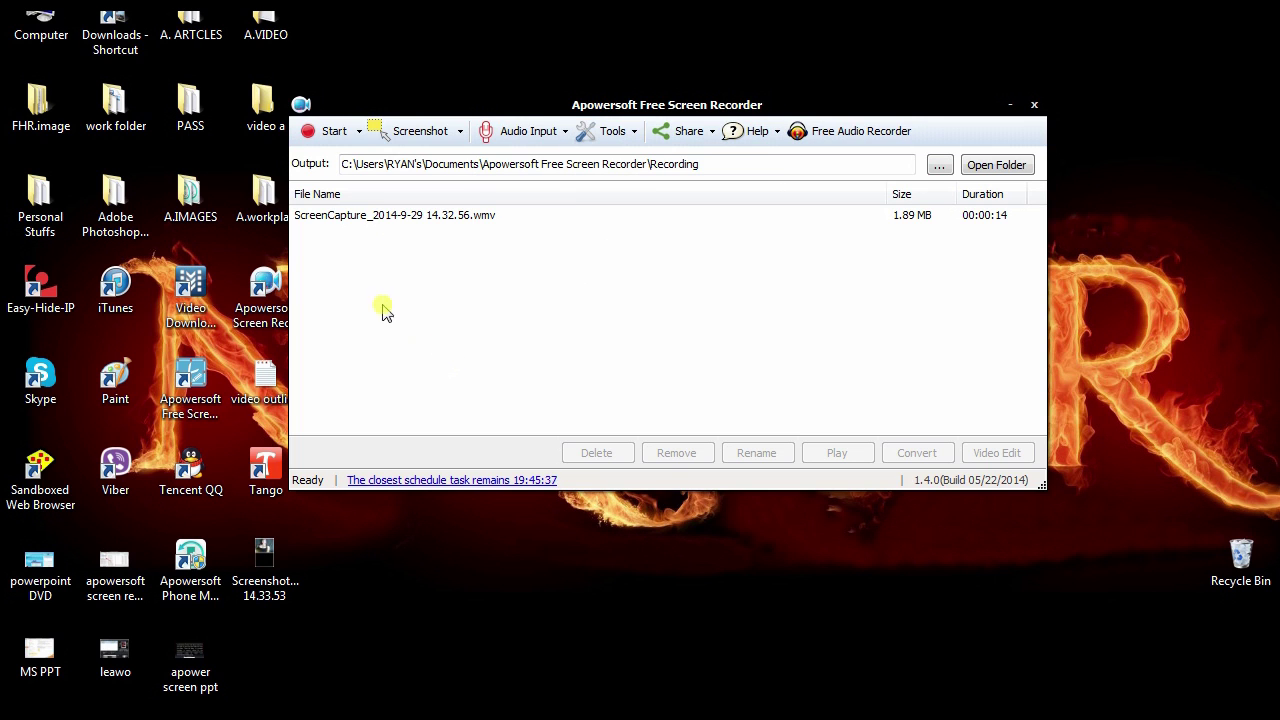